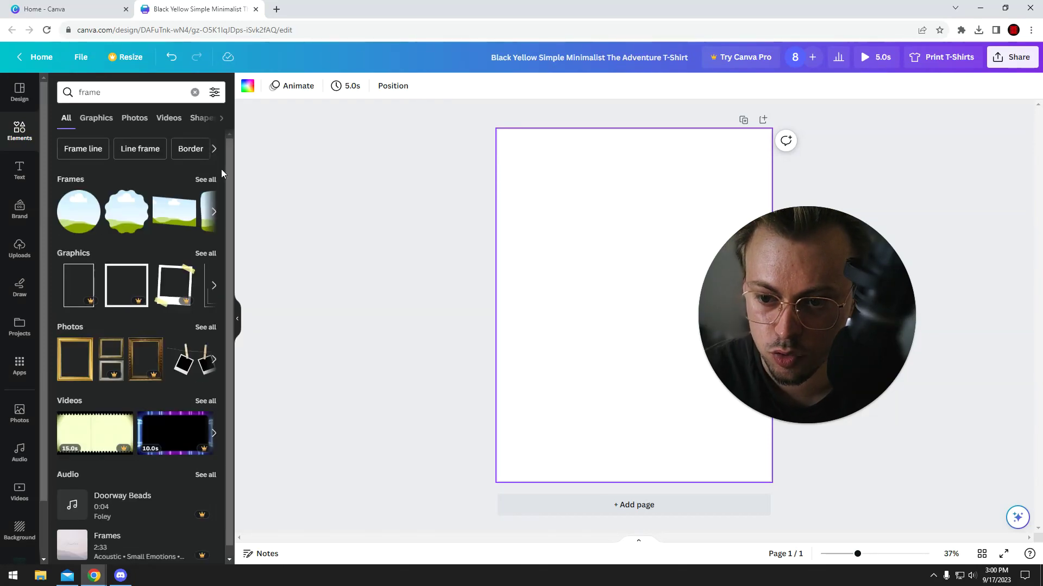
pyautogui.scroll(-3, 162, 310)
pyautogui.scroll(-3, 120, 436)
# - Add the brush-stroke landscape frame and enlarge it toward the page's upper left
pyautogui.click(136, 203)
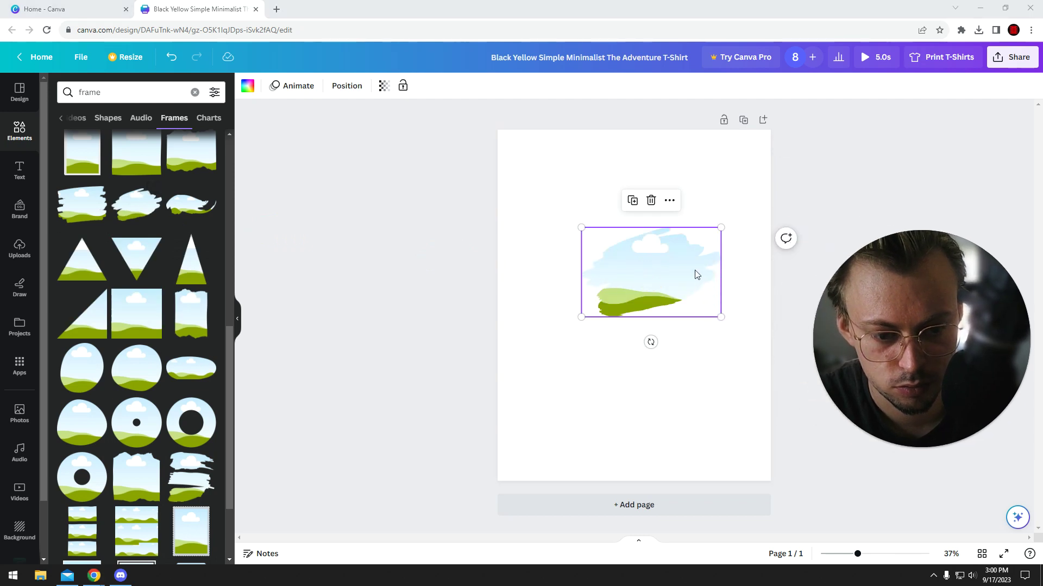
pyautogui.click(577, 228)
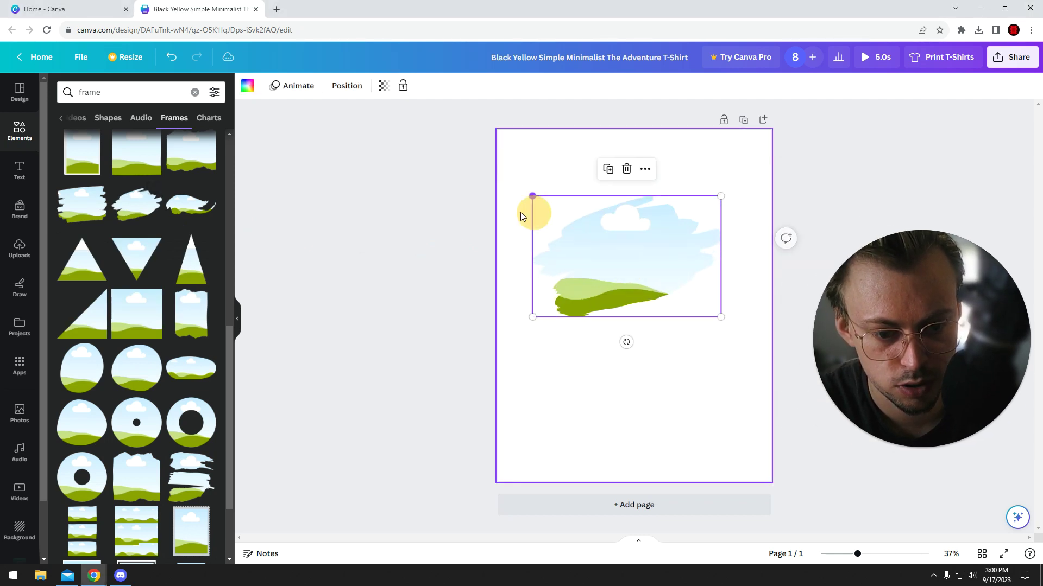
pyautogui.moveTo(580, 228); pyautogui.dragTo(534, 208)
pyautogui.click(20, 249)
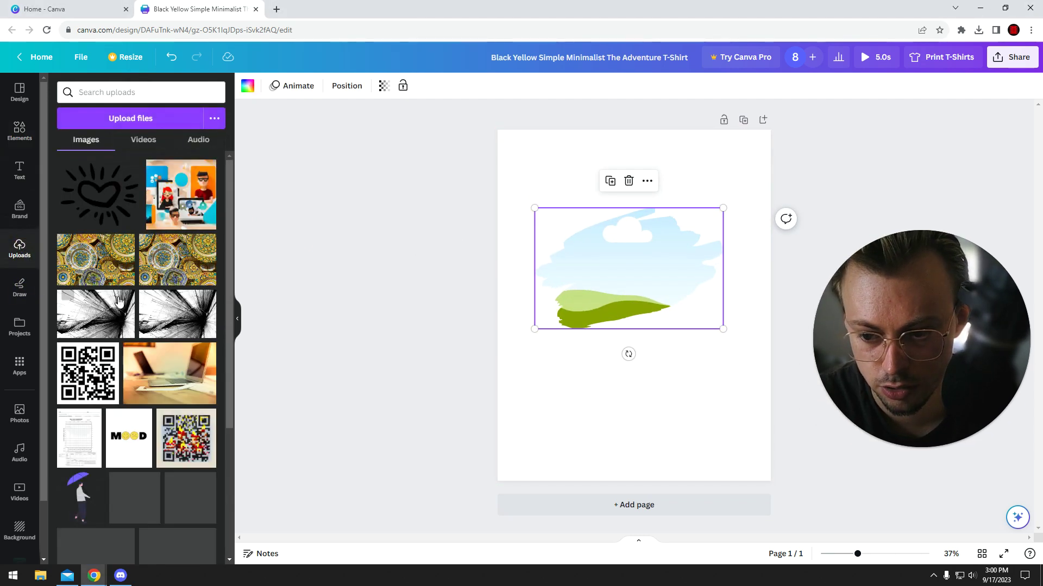
# - Fill the brush-stroke frame with the mosaic plates photo, then enlarge and reposition it slightly
pyautogui.moveTo(97, 259); pyautogui.dragTo(579, 269)
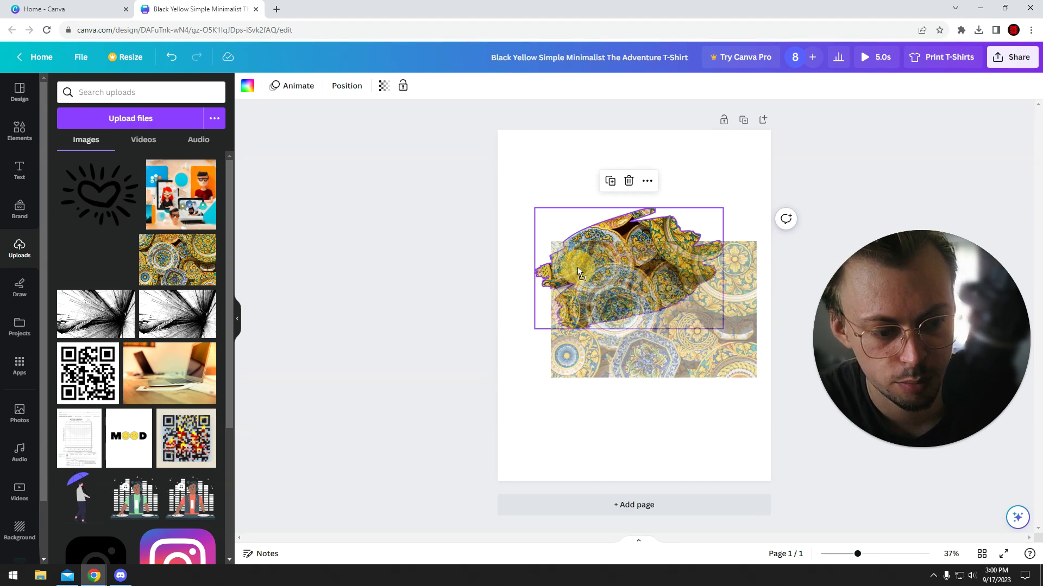
pyautogui.moveTo(577, 267); pyautogui.dragTo(578, 267)
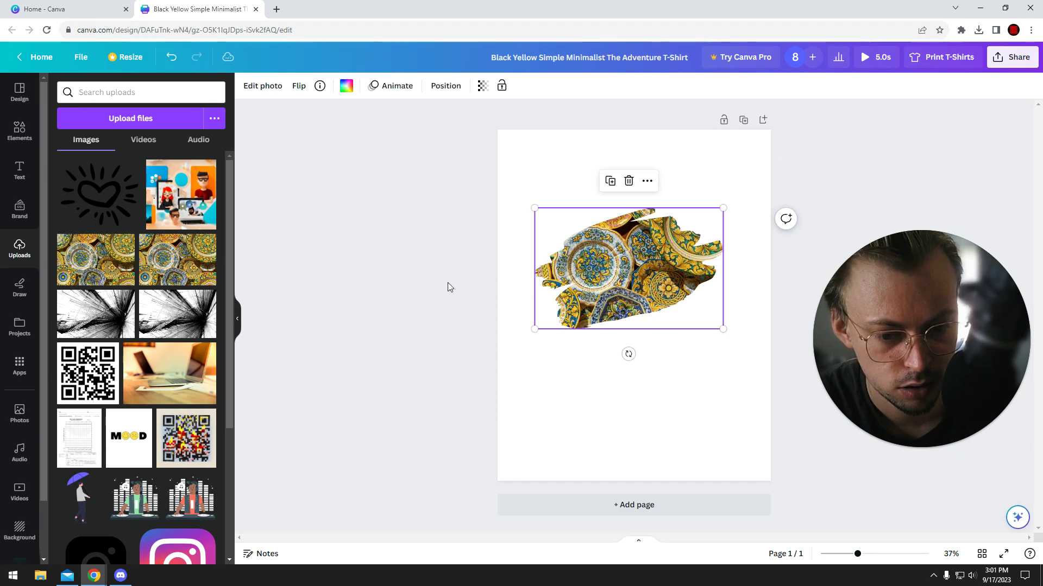
pyautogui.moveTo(574, 263); pyautogui.dragTo(583, 281)
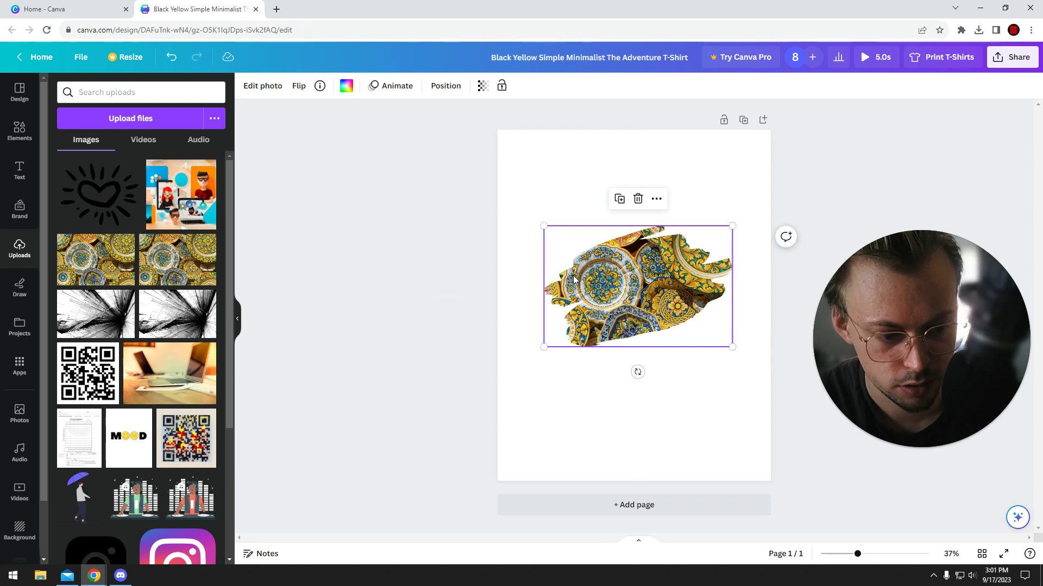
pyautogui.moveTo(544, 227); pyautogui.dragTo(519, 215)
pyautogui.moveTo(571, 235); pyautogui.dragTo(592, 242)
pyautogui.click(19, 131)
pyautogui.scroll(-3, 106, 369)
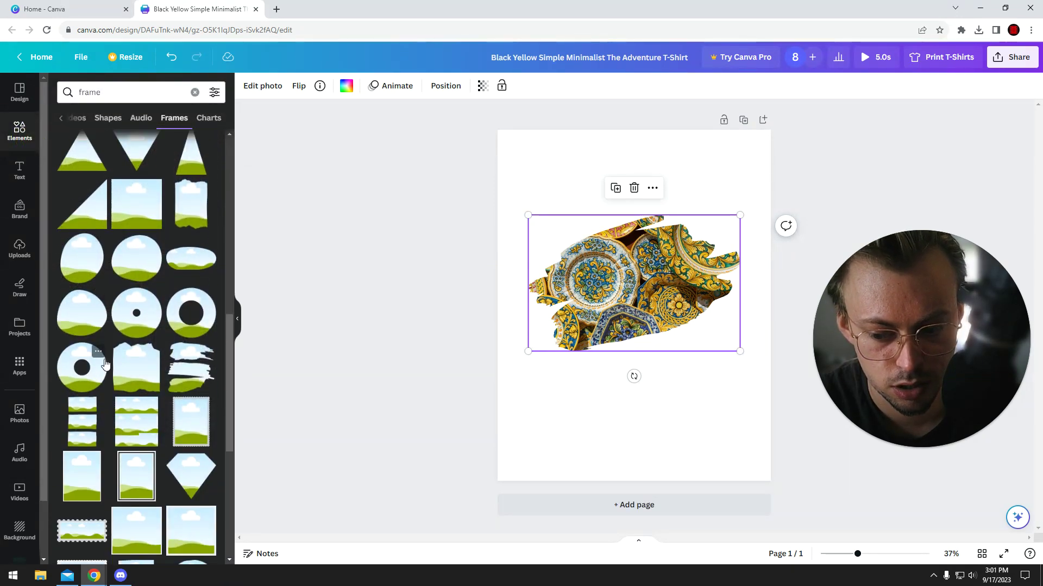
pyautogui.scroll(-5, 103, 364)
pyautogui.scroll(-5, 122, 358)
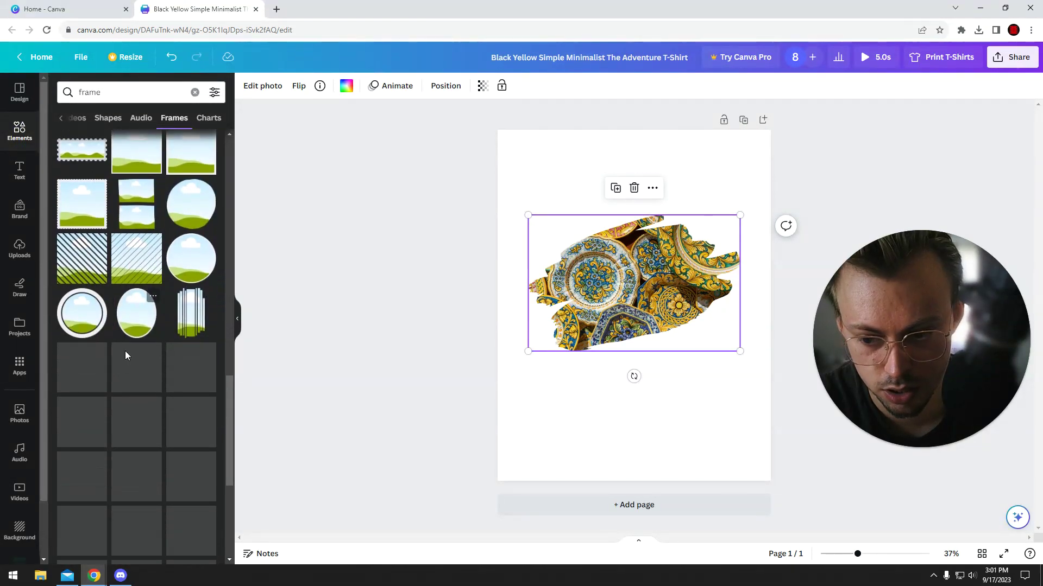
pyautogui.scroll(-3, 141, 354)
pyautogui.scroll(-3, 155, 352)
pyautogui.scroll(-2, 154, 351)
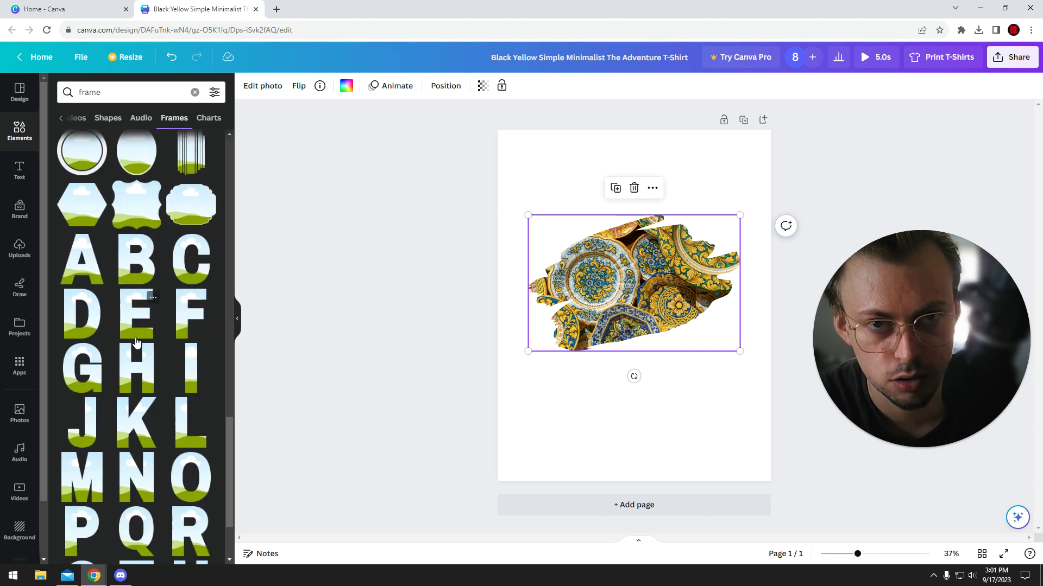
pyautogui.scroll(-6, 139, 365)
pyautogui.scroll(-3, 173, 442)
pyautogui.scroll(-3, 162, 434)
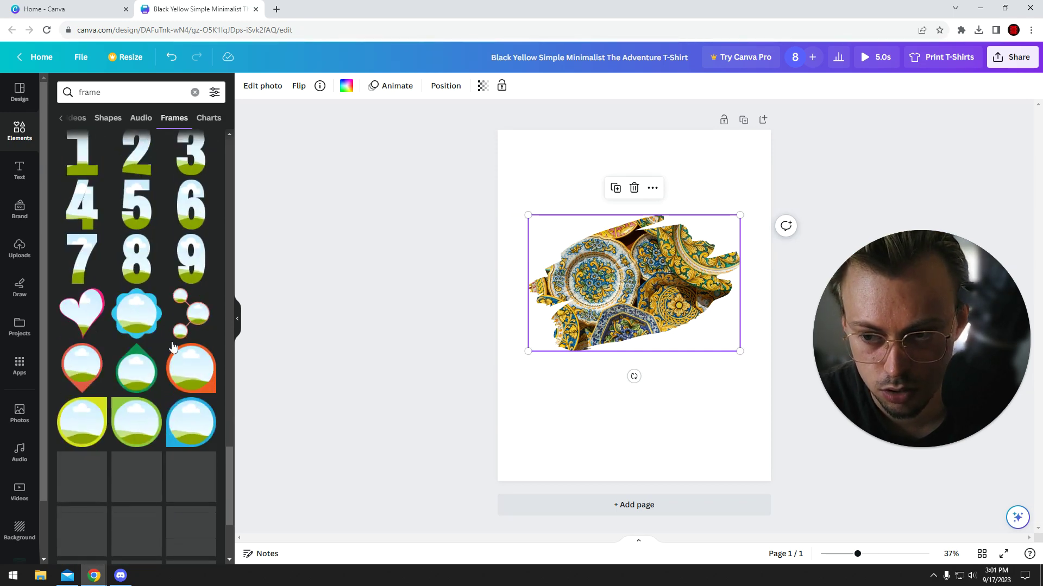
pyautogui.scroll(-5, 141, 237)
pyautogui.scroll(-3, 118, 342)
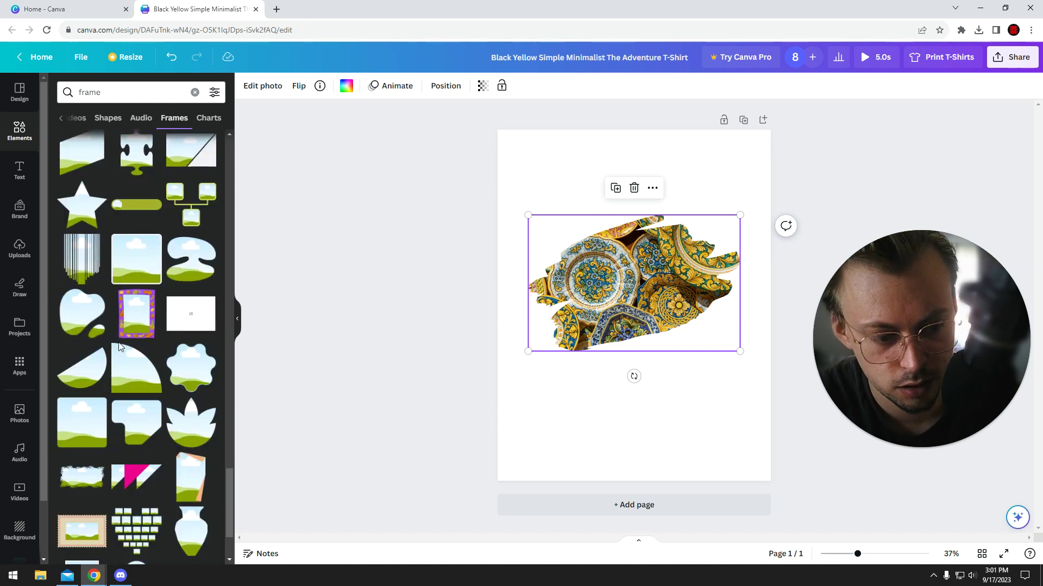
# - Remove the mosaic plates photo from the frame, then delete the empty frame
pyautogui.moveTo(891, 347); pyautogui.dragTo(859, 362)
pyautogui.scroll(-5, 115, 342)
pyautogui.scroll(-3, 117, 339)
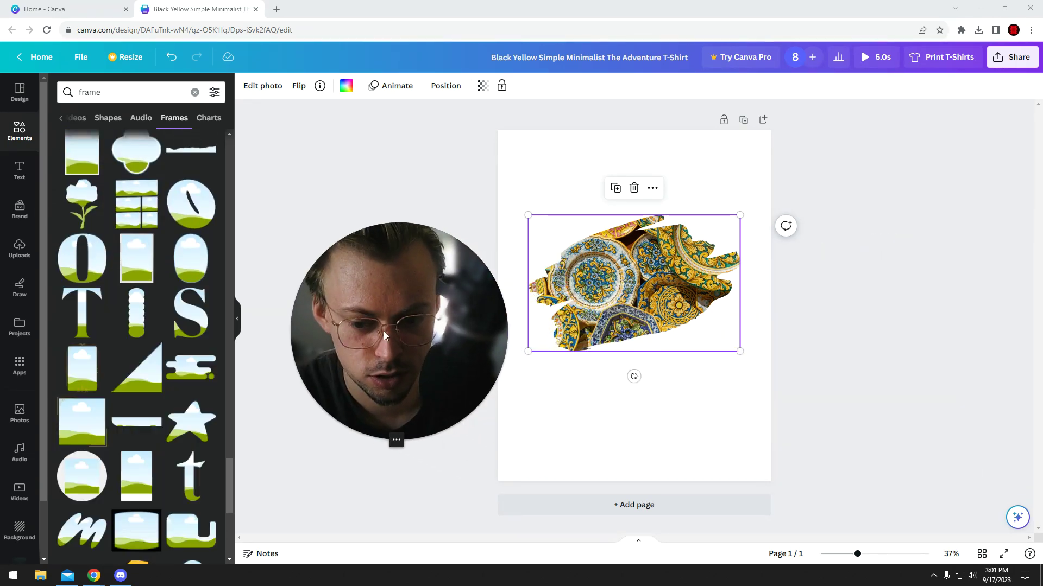
pyautogui.scroll(5, 123, 346)
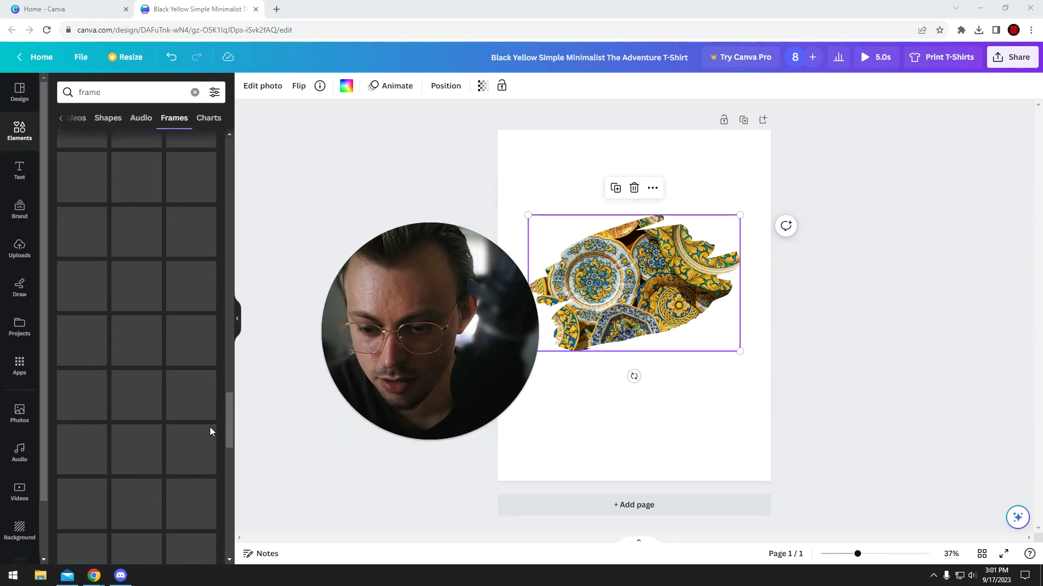
pyautogui.moveTo(230, 440); pyautogui.dragTo(232, 532)
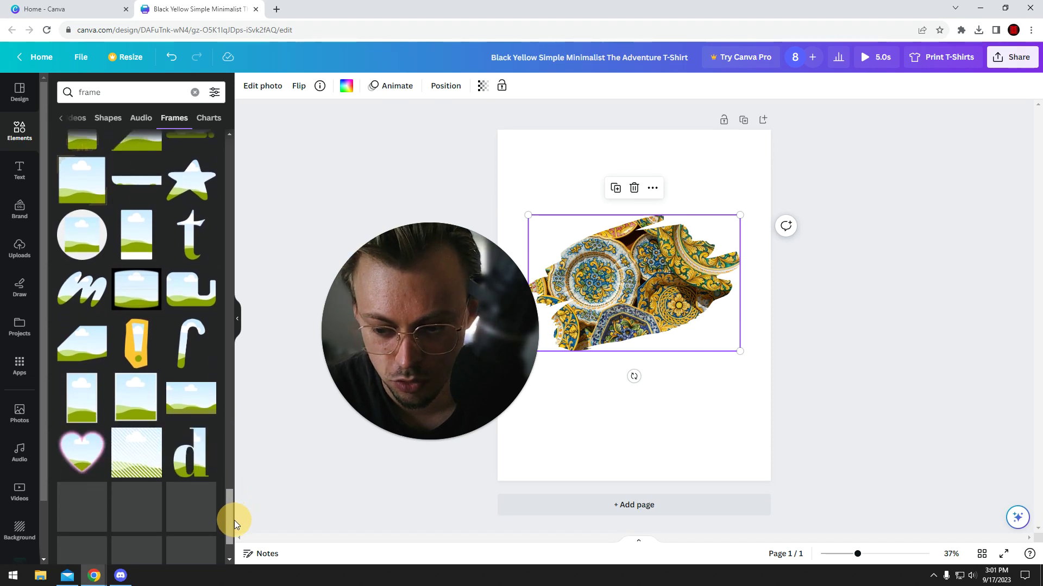
pyautogui.scroll(-4, 151, 408)
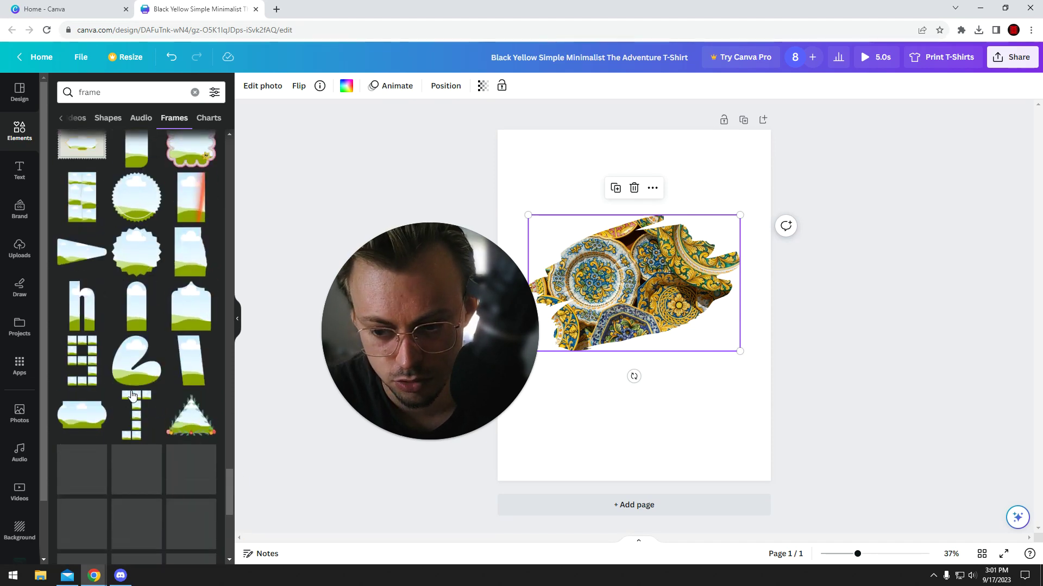
pyautogui.scroll(-5, 130, 392)
pyautogui.scroll(-3, 151, 372)
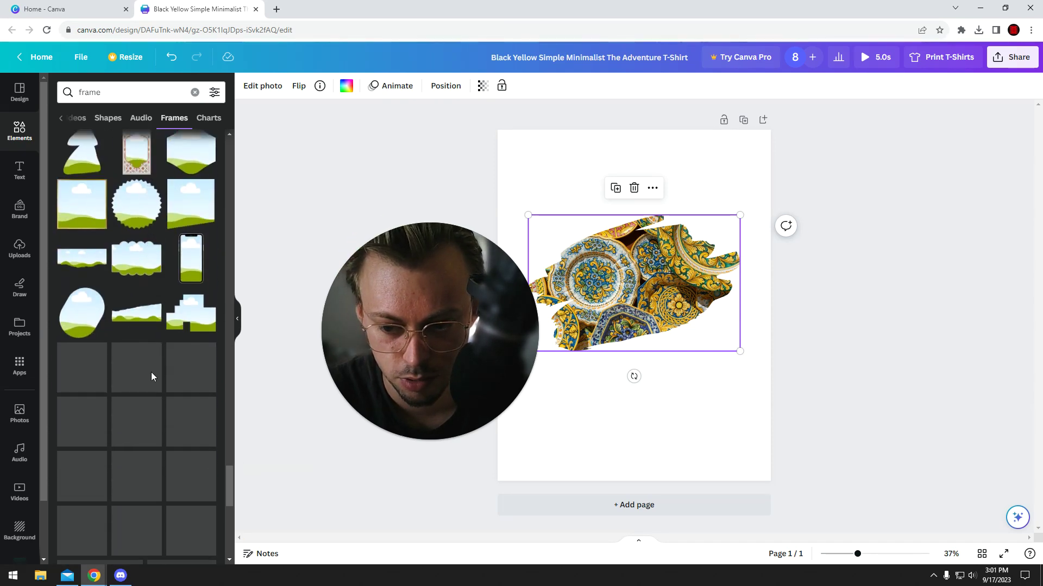
pyautogui.scroll(-4, 211, 325)
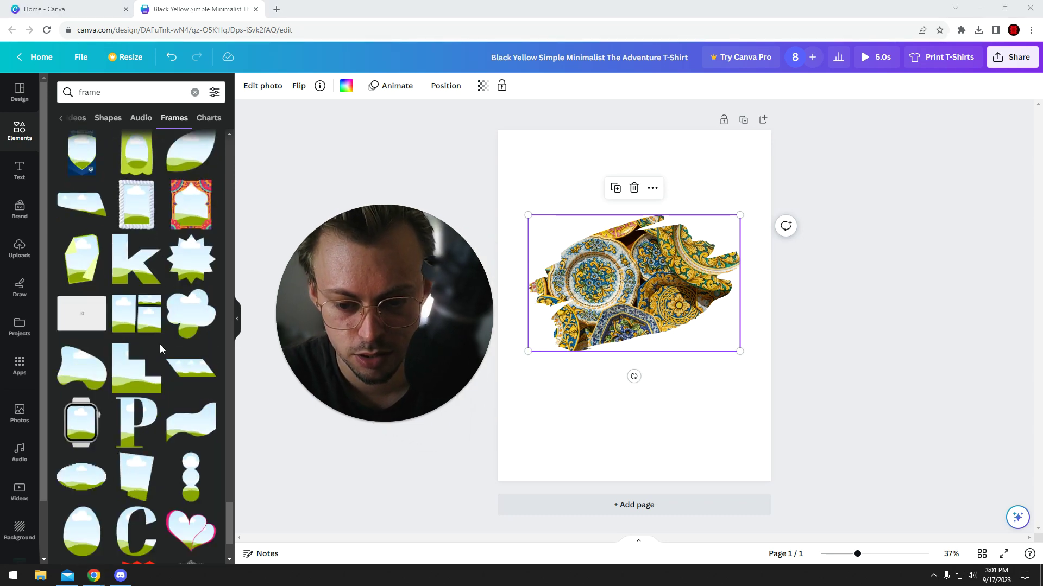
pyautogui.scroll(-3, 160, 352)
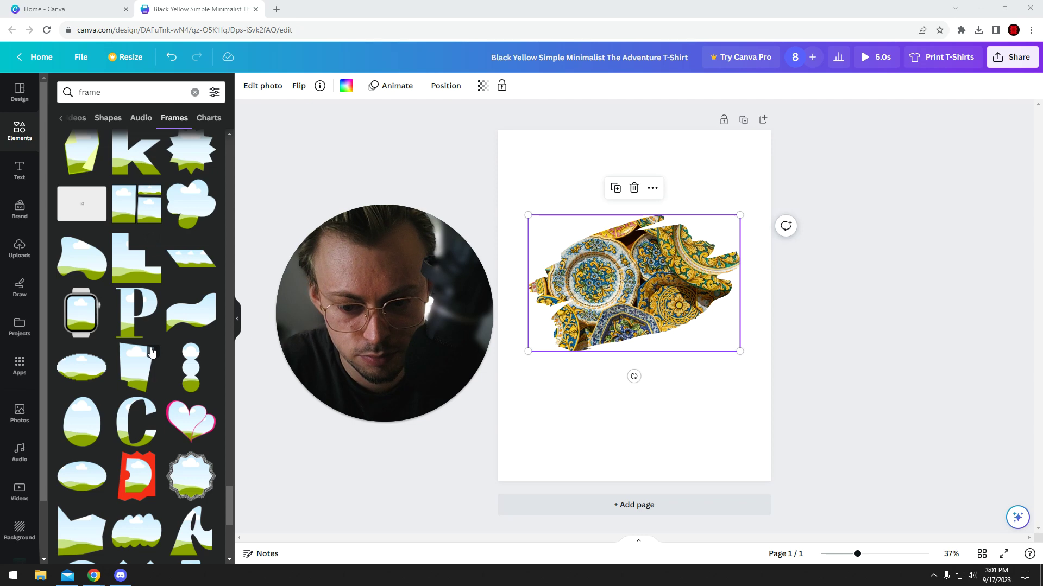
pyautogui.scroll(-3, 150, 352)
pyautogui.scroll(-3, 150, 353)
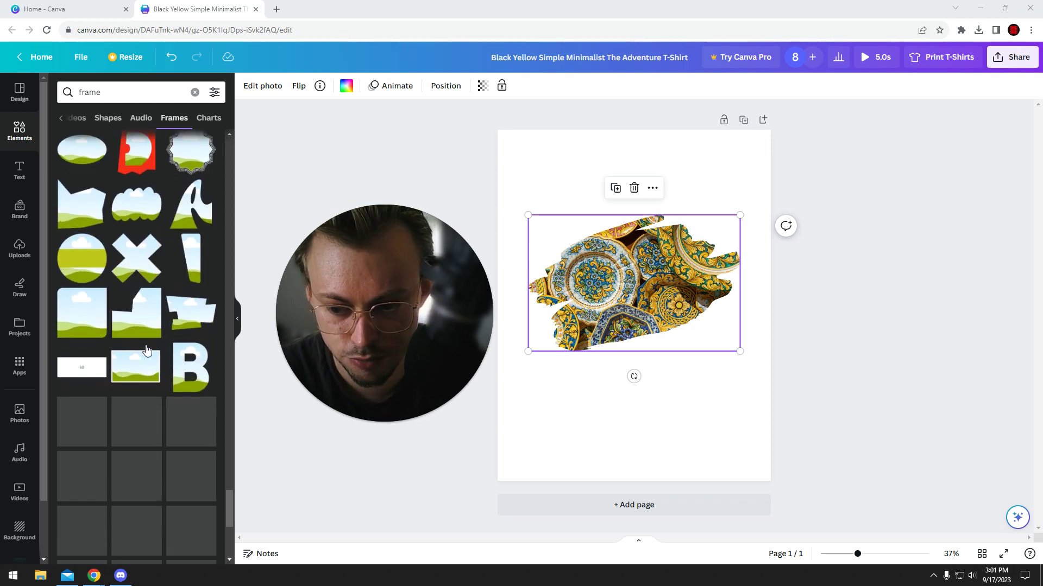
pyautogui.scroll(-4, 152, 349)
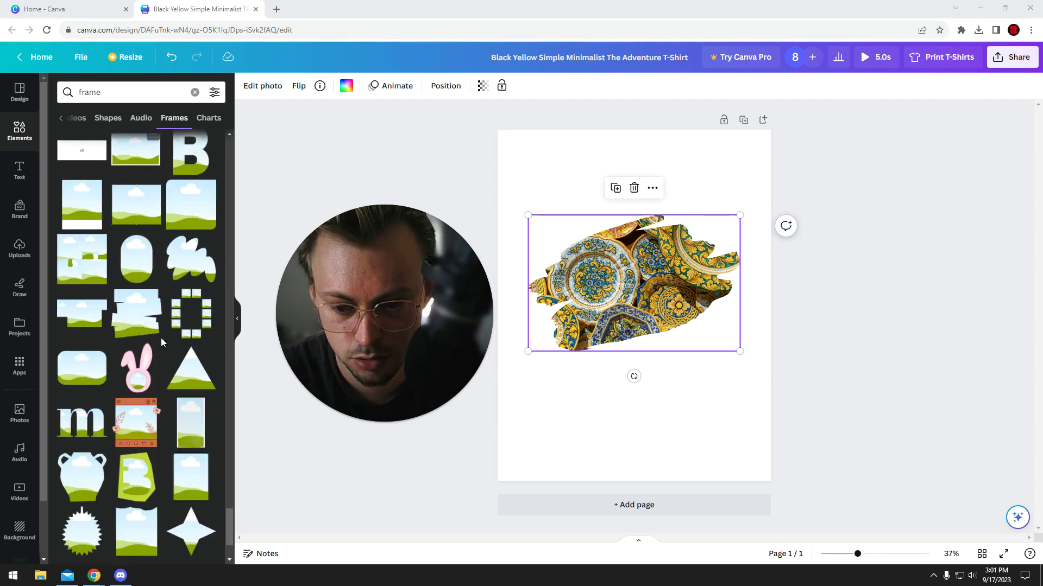
pyautogui.press('Delete')
pyautogui.click(631, 334)
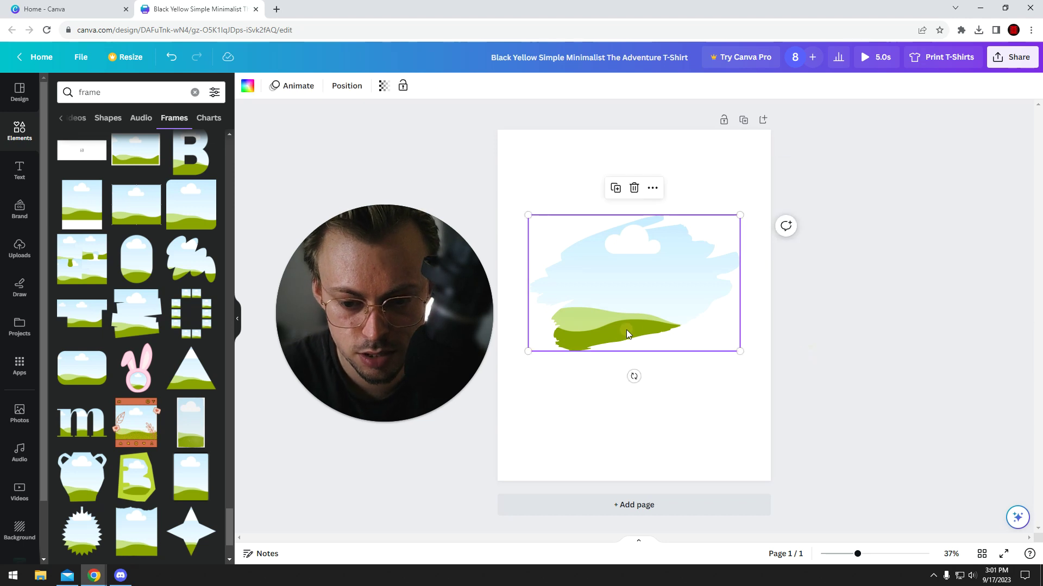
pyautogui.press('Delete')
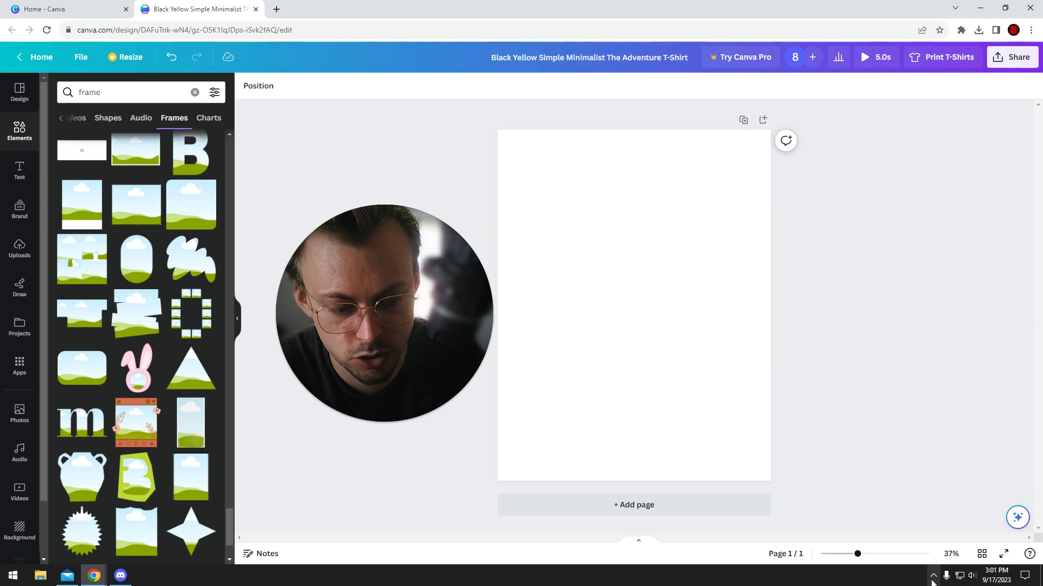